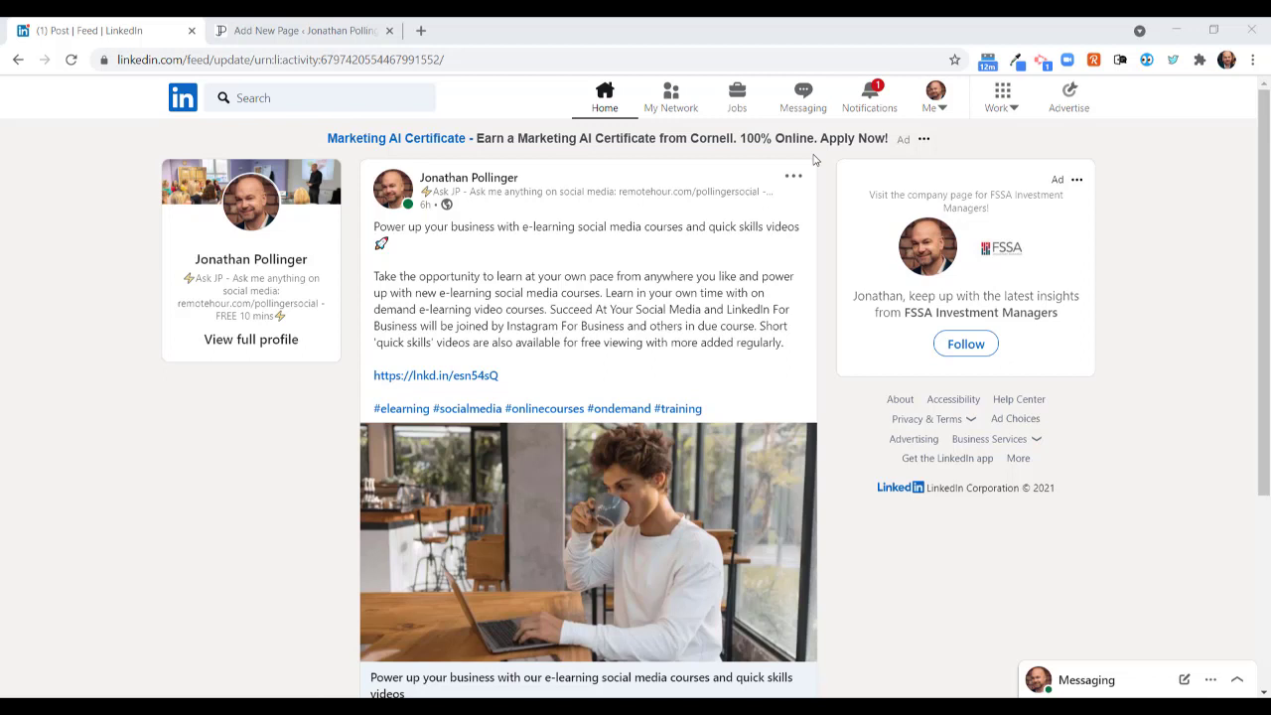
- Copy the published post's embed code from its Embed this post dialog, then close the dialog
{"action": "left_click", "coordinate": [813, 159]}
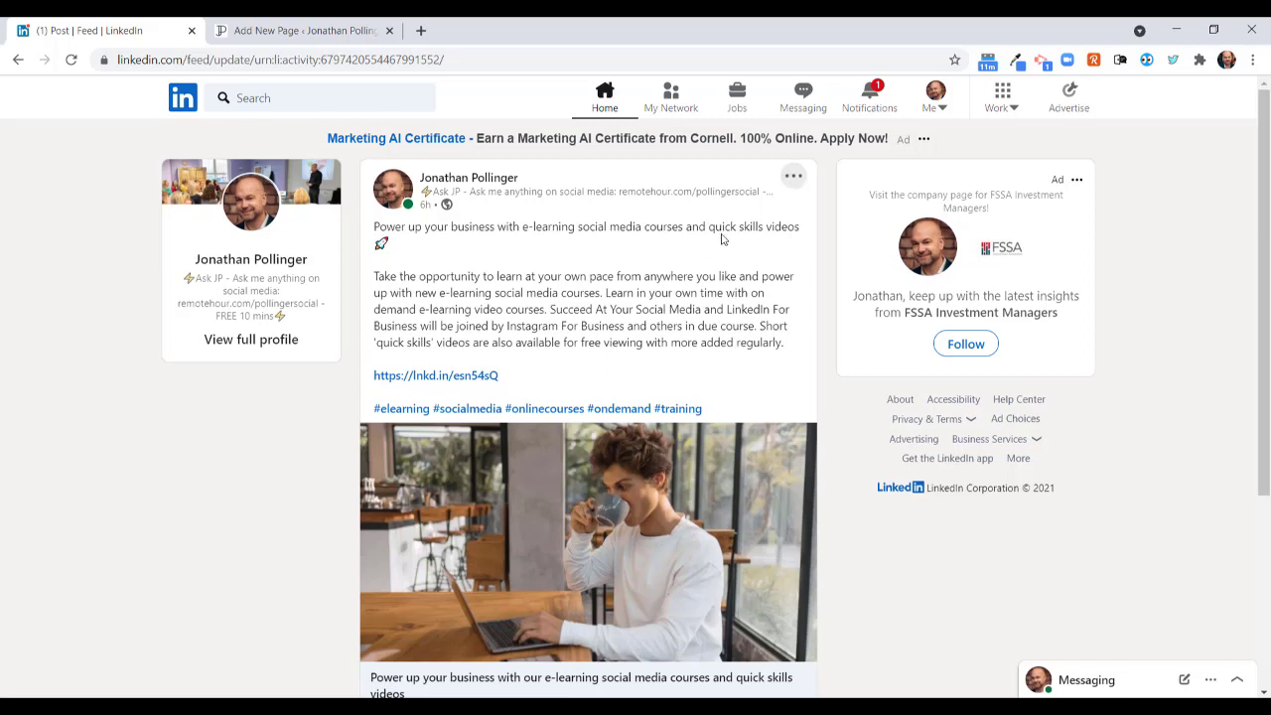
{"action": "left_click", "coordinate": [792, 184]}
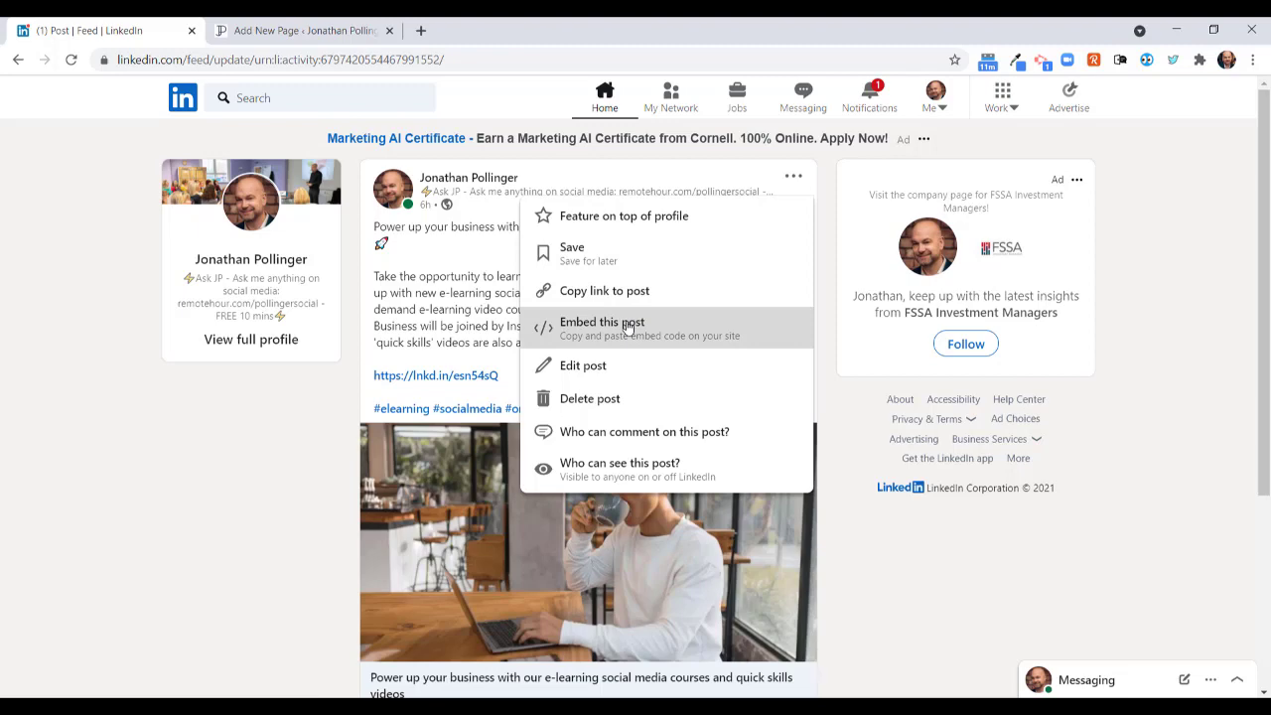
{"action": "left_click", "coordinate": [628, 328]}
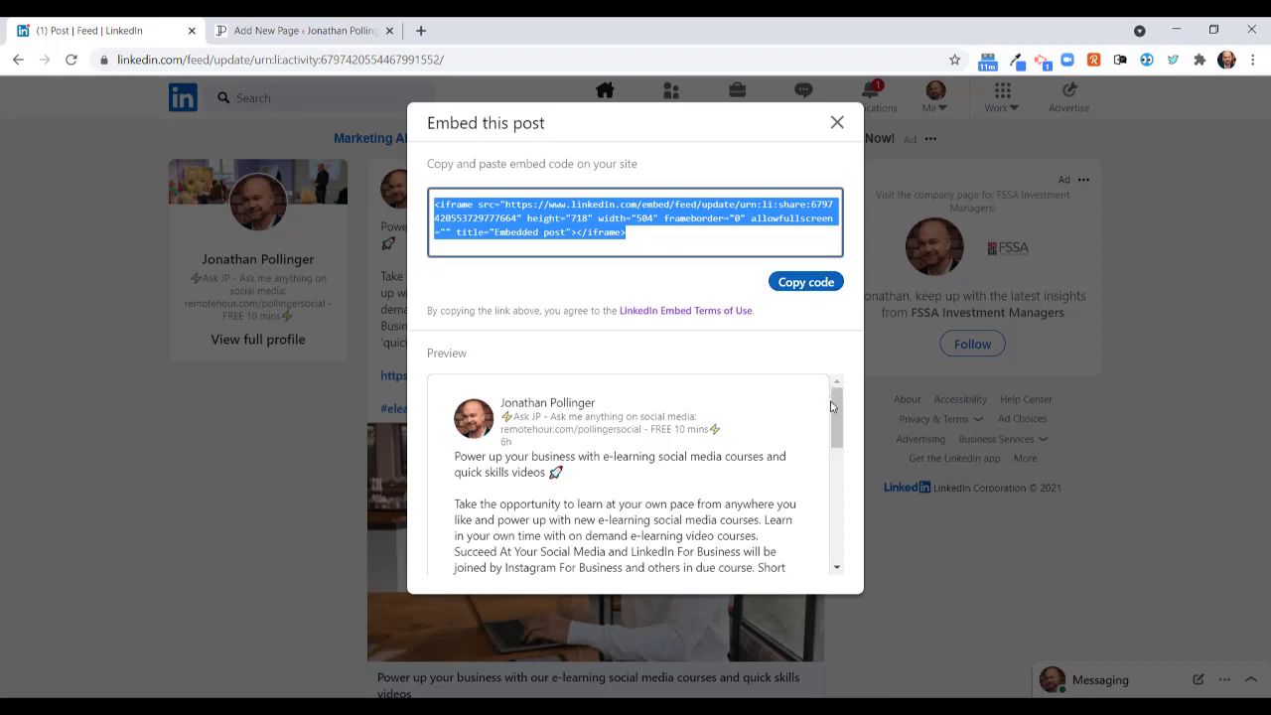
{"action": "mouse_move", "coordinate": [835, 414]}
{"action": "left_mouse_down"}
{"action": "mouse_move", "coordinate": [835, 549]}
{"action": "mouse_move", "coordinate": [837, 418]}
{"action": "left_mouse_up"}
{"action": "left_click", "coordinate": [801, 284]}
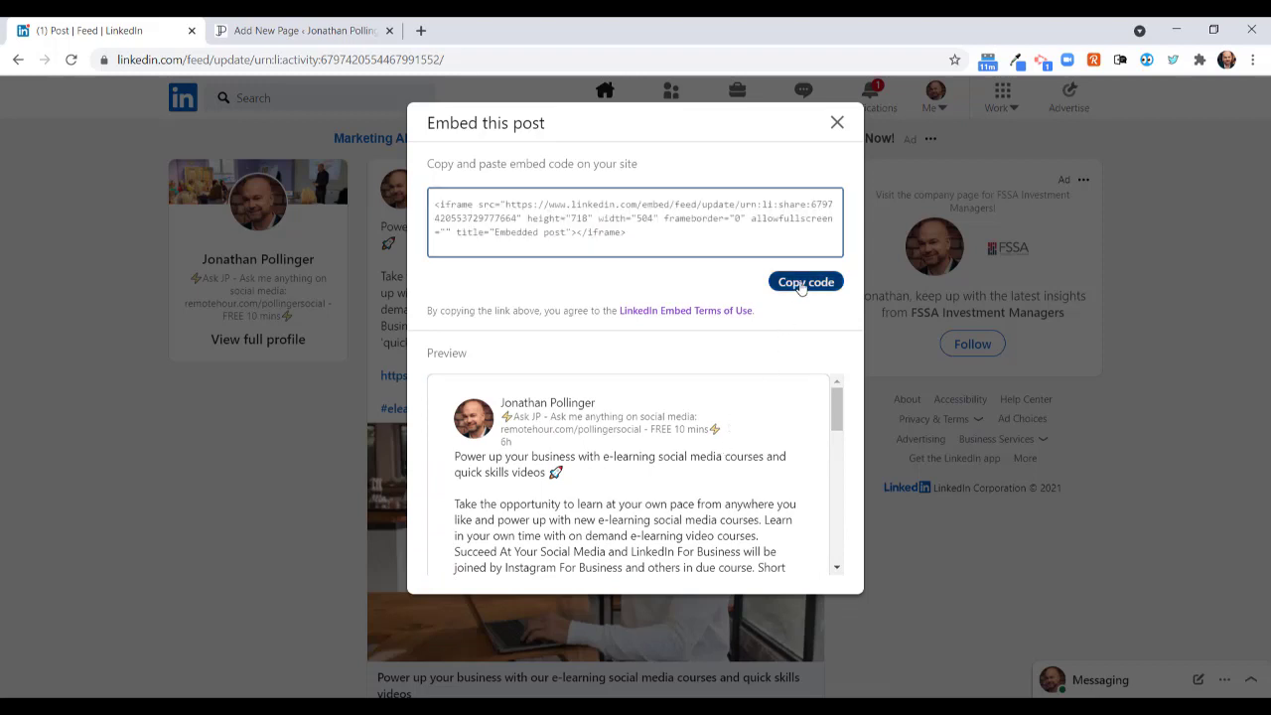
{"action": "left_click", "coordinate": [837, 123]}
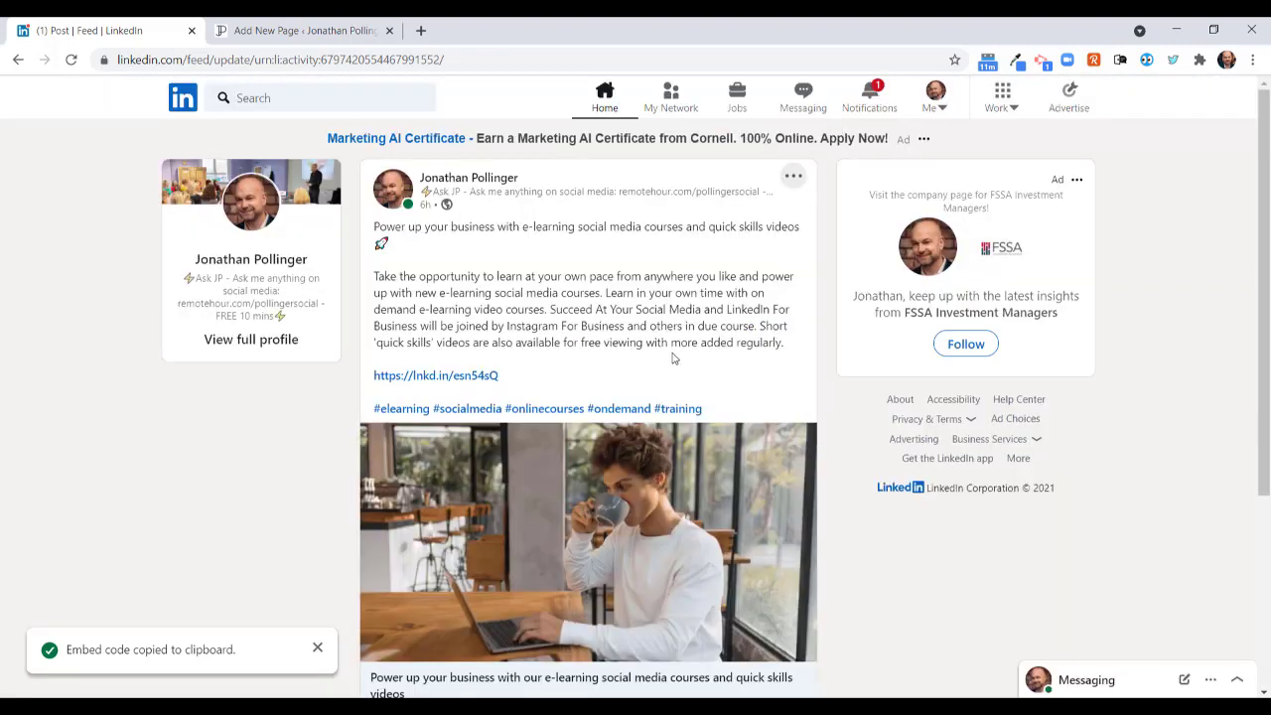
- Start a new article from the Home feed, choosing the author under Publish as
{"action": "left_click", "coordinate": [609, 103]}
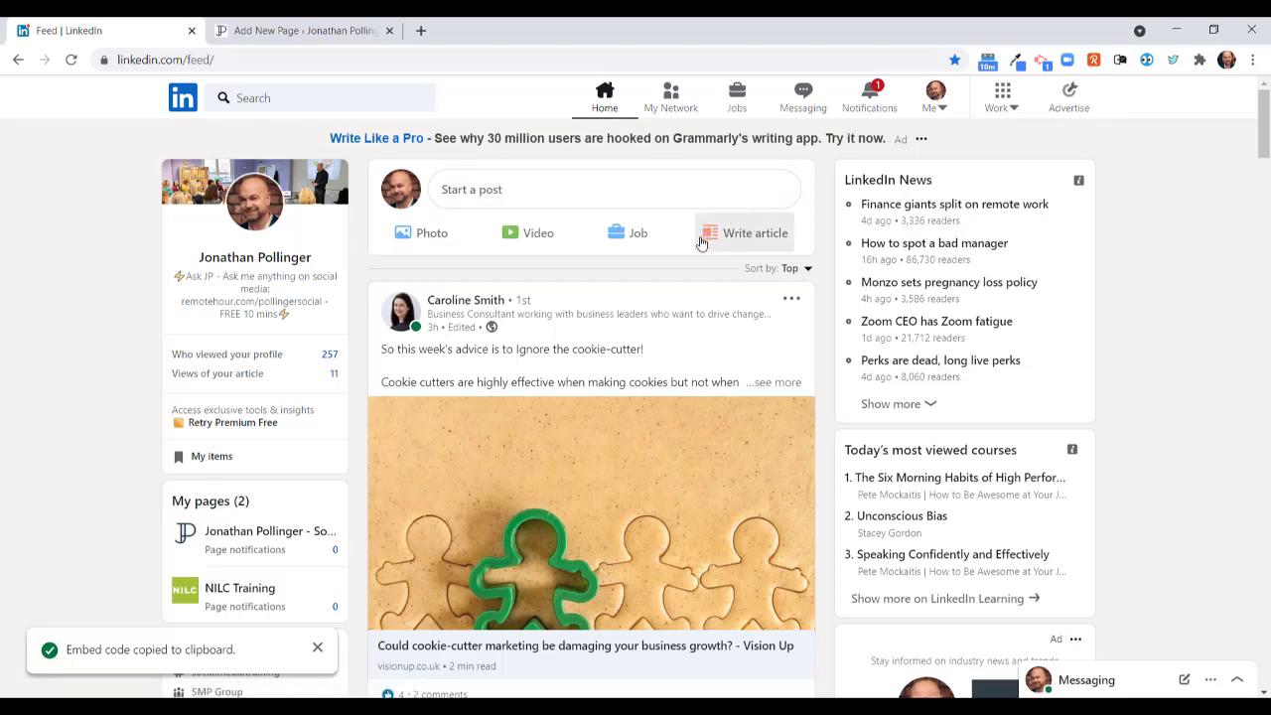
{"action": "left_click", "coordinate": [751, 238]}
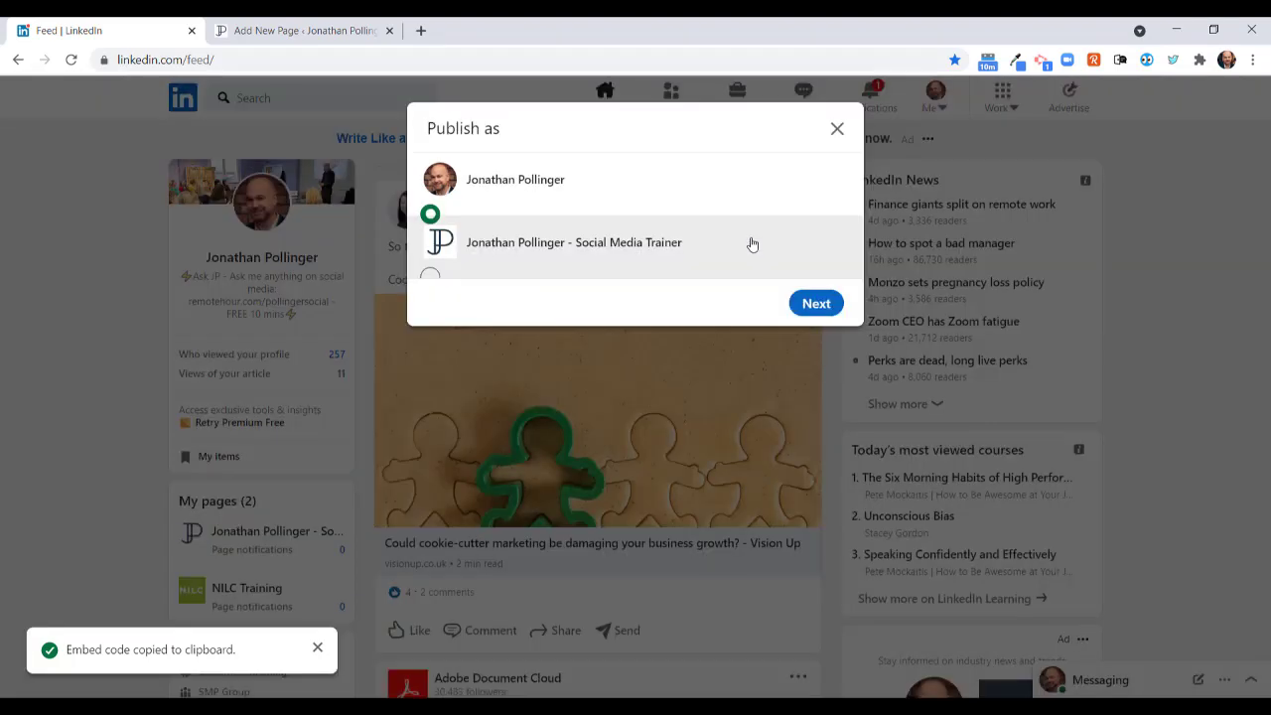
{"action": "left_click", "coordinate": [814, 303]}
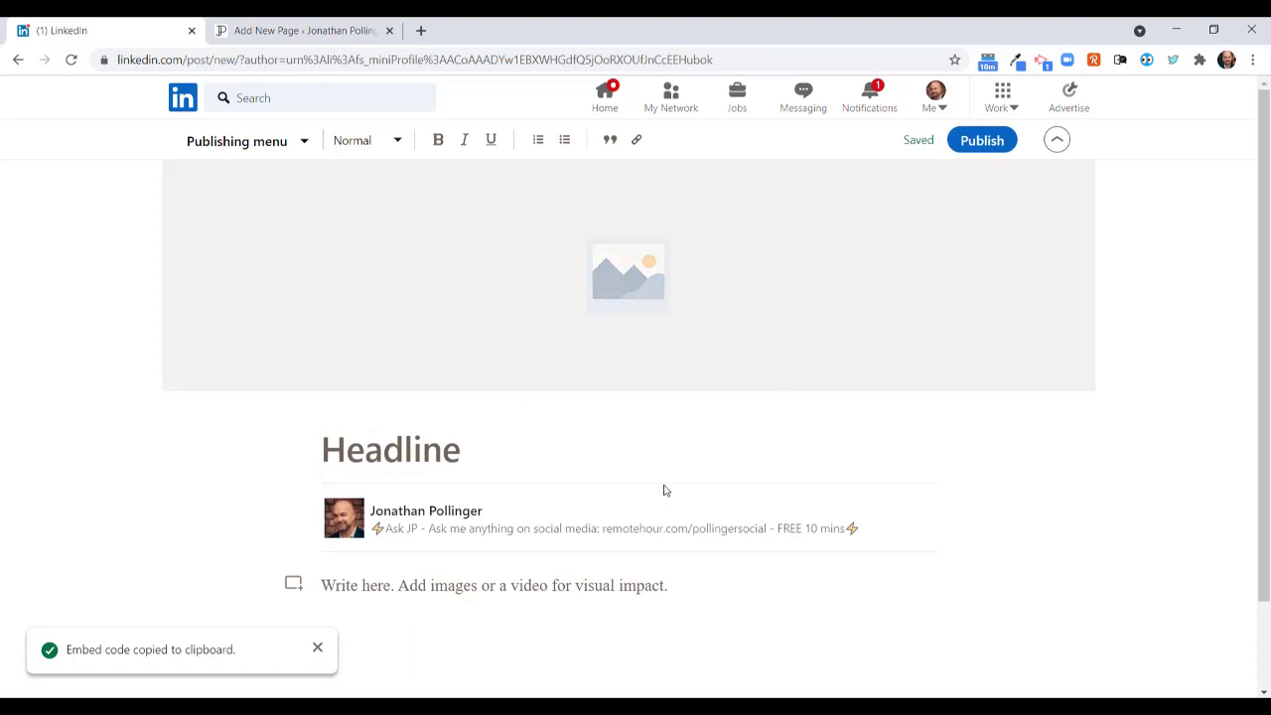
{"action": "scroll", "coordinate": [665, 488], "scroll_direction": "down", "scroll_amount": 1}
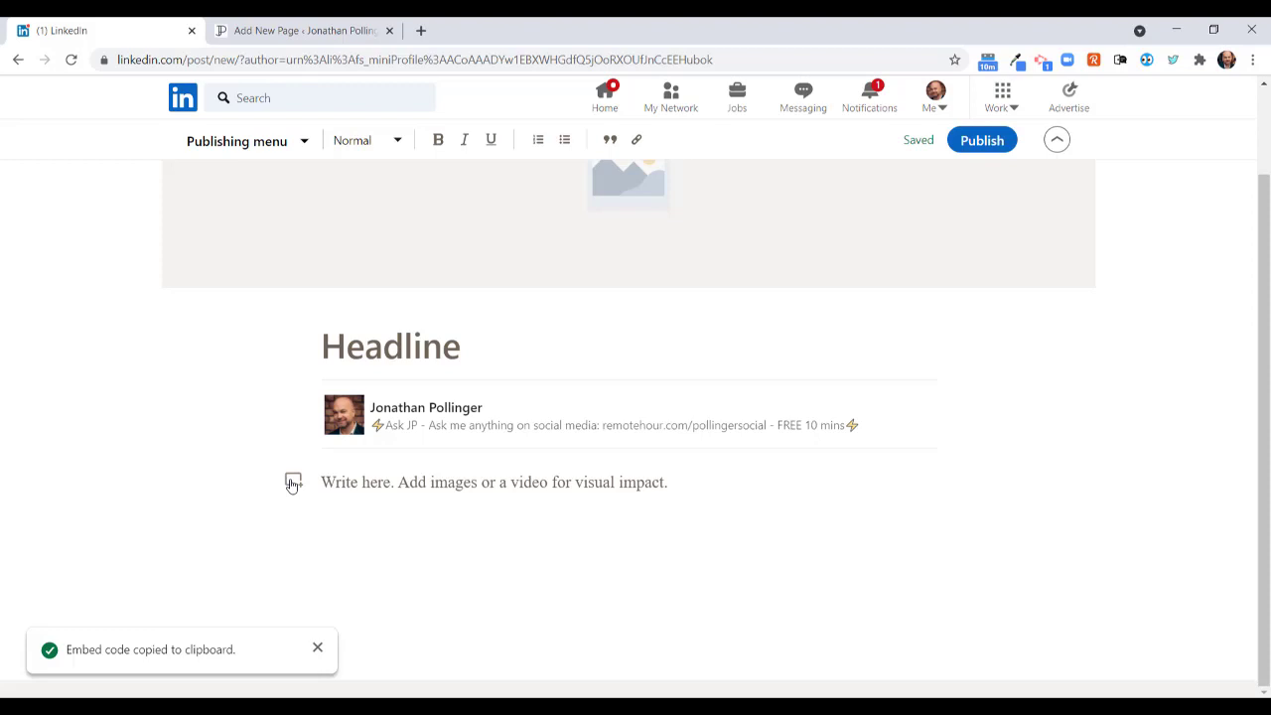
- Embed the LinkedIn post in the article body by pasting its embed code as a link
{"action": "left_click", "coordinate": [293, 484]}
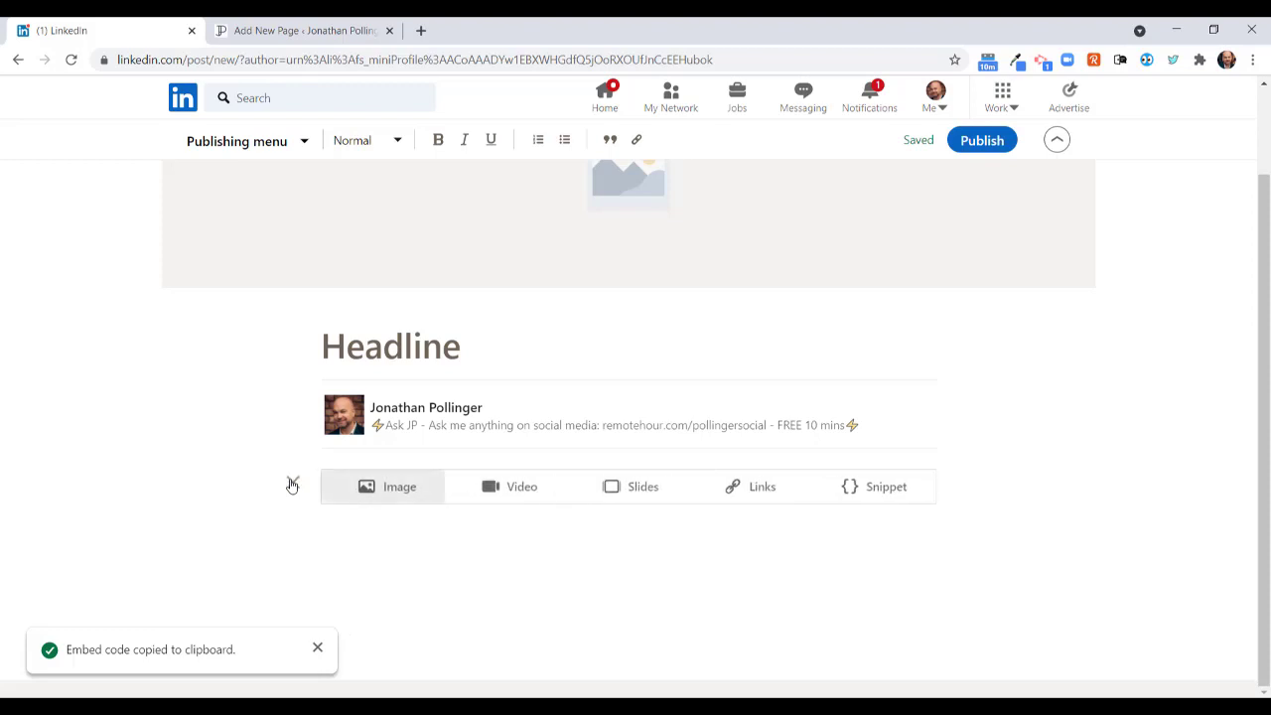
{"action": "left_click", "coordinate": [750, 489]}
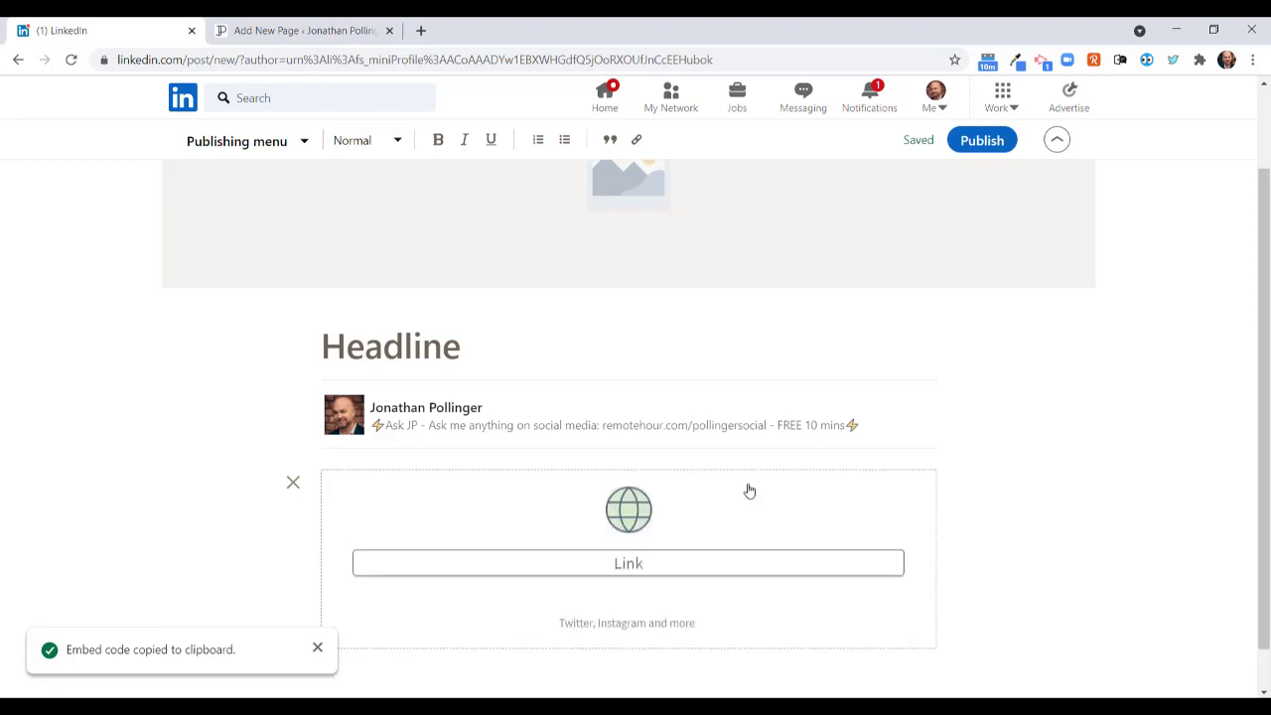
{"action": "right_click", "coordinate": [654, 563]}
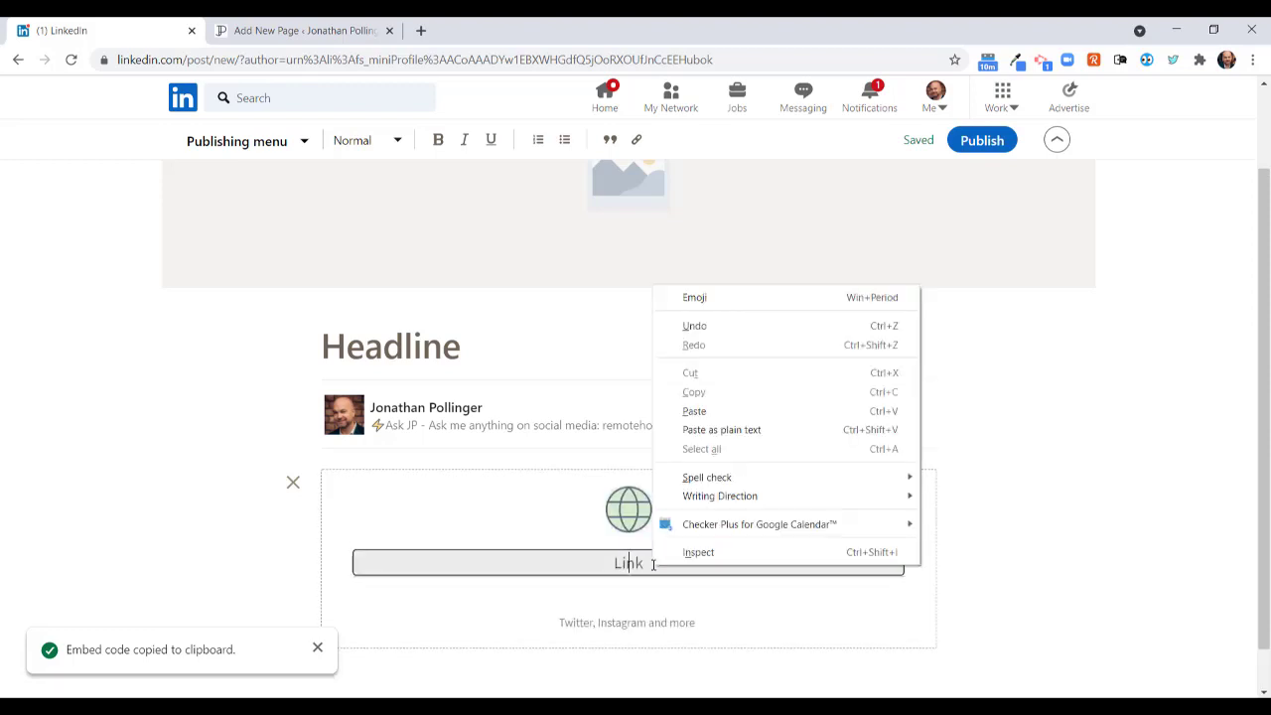
{"action": "left_click", "coordinate": [695, 412]}
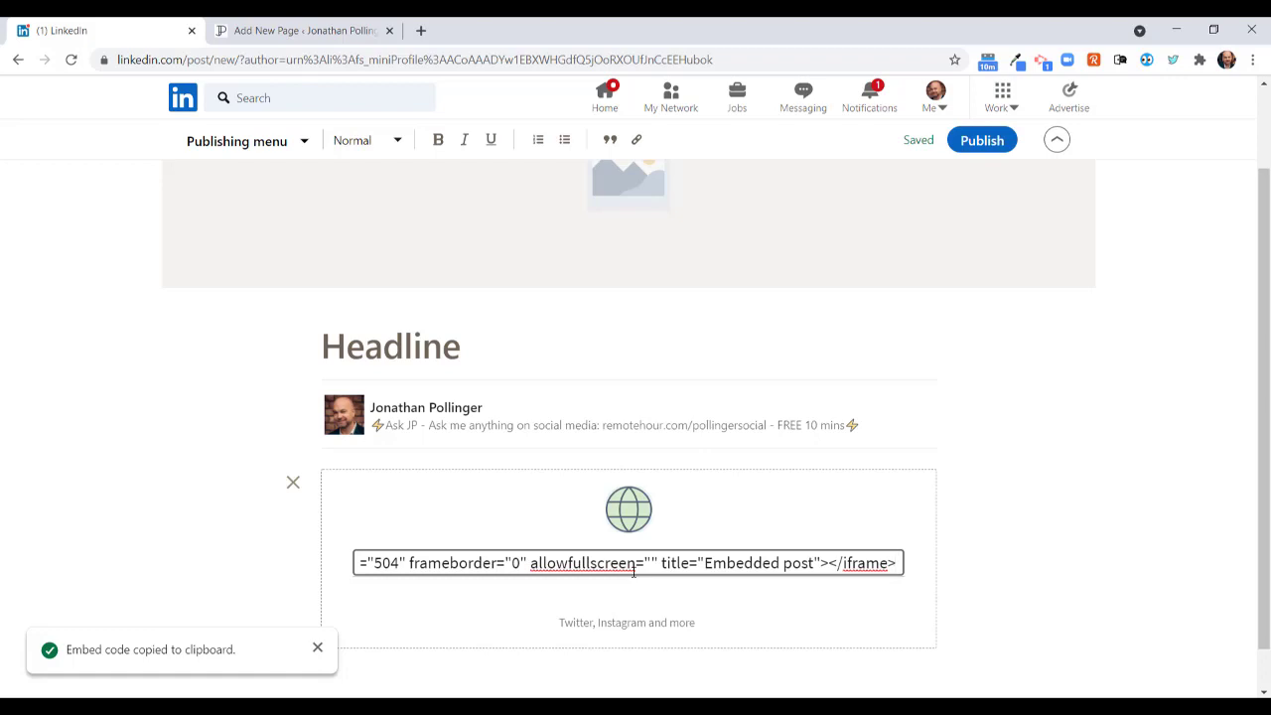
{"action": "key", "text": "Return"}
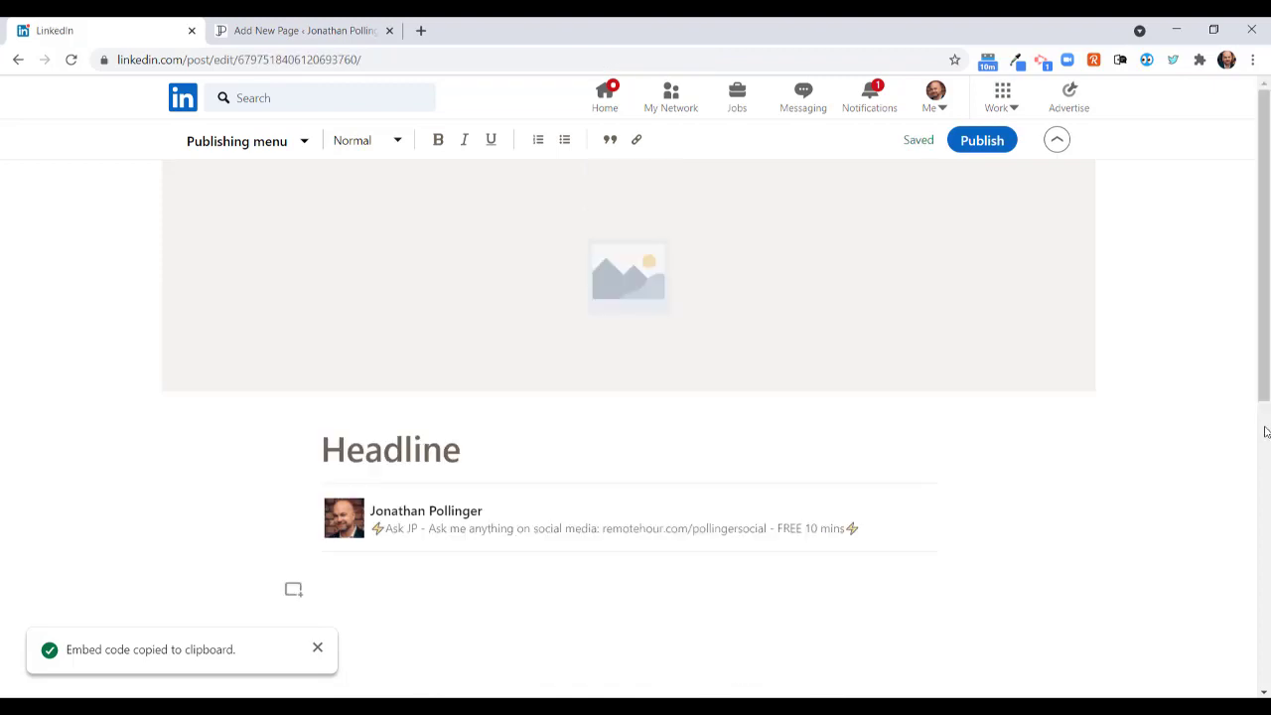
{"action": "left_click", "coordinate": [1265, 452]}
{"action": "scroll", "coordinate": [745, 437], "scroll_direction": "up", "scroll_amount": 3}
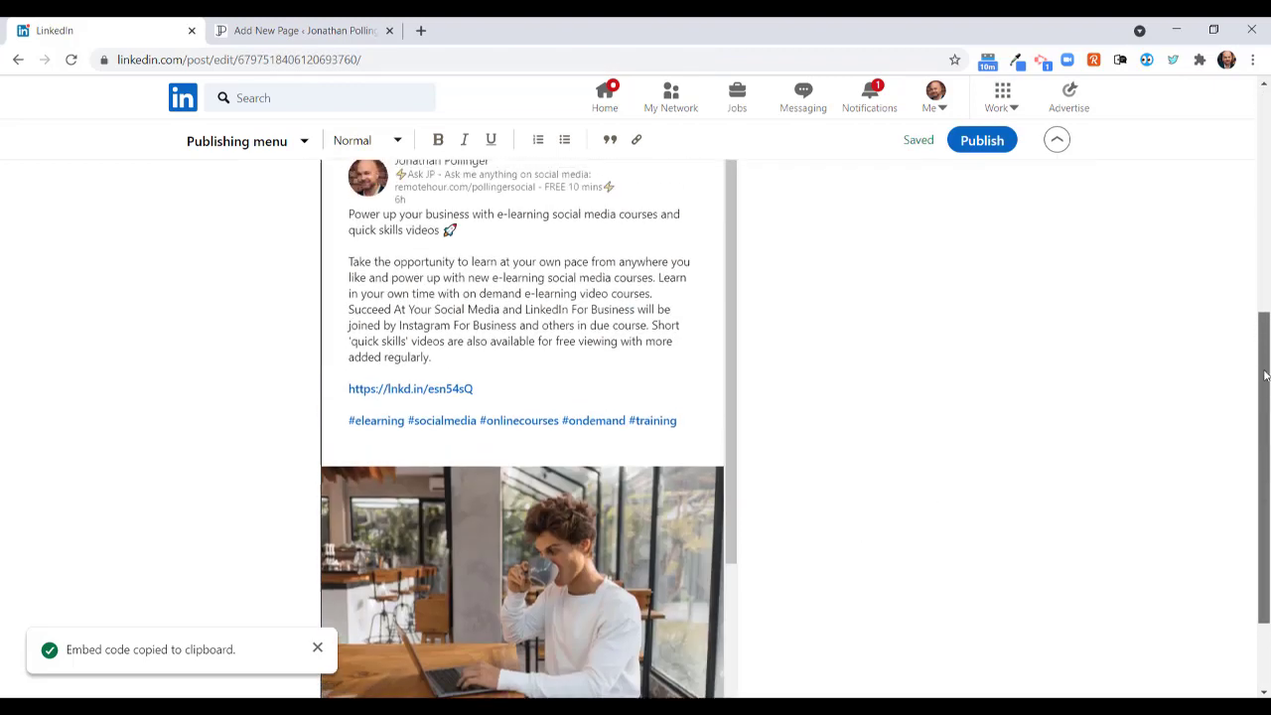
{"action": "left_click_drag", "start_coordinate": [731, 447], "coordinate": [745, 366]}
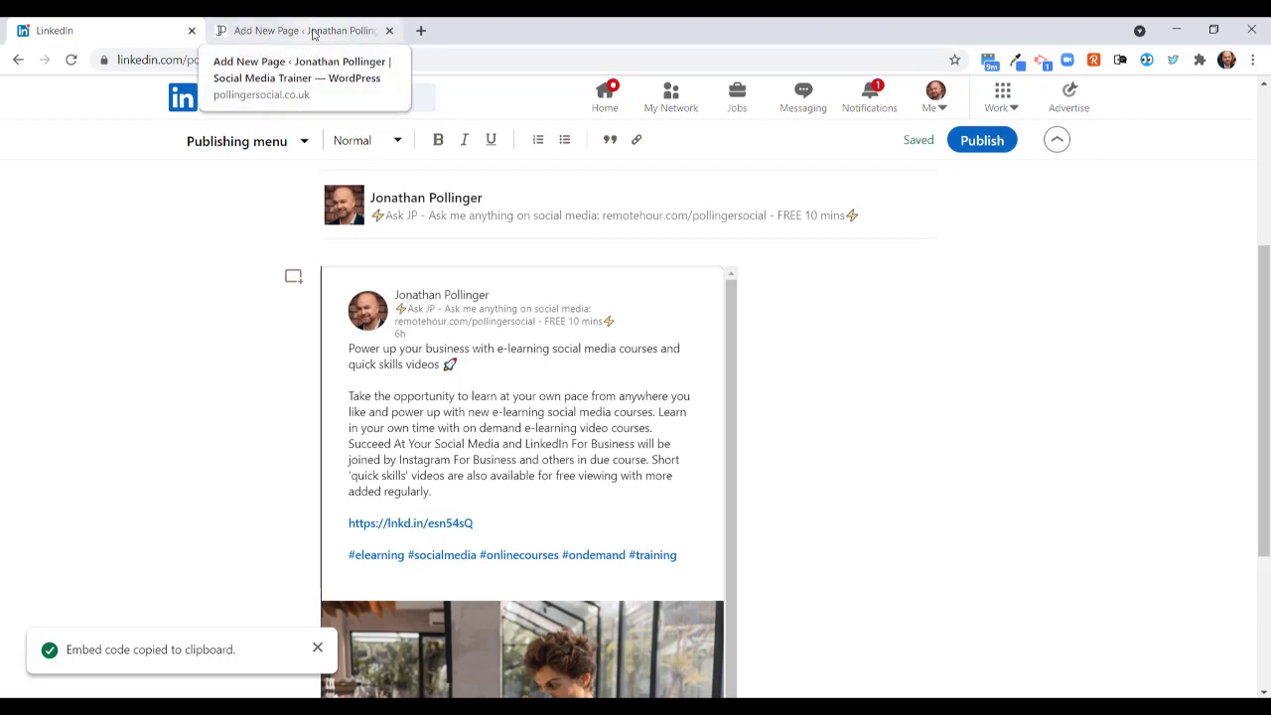
- Paste the LinkedIn iframe embed code into the WordPress page's code editor
{"action": "left_click", "coordinate": [313, 35]}
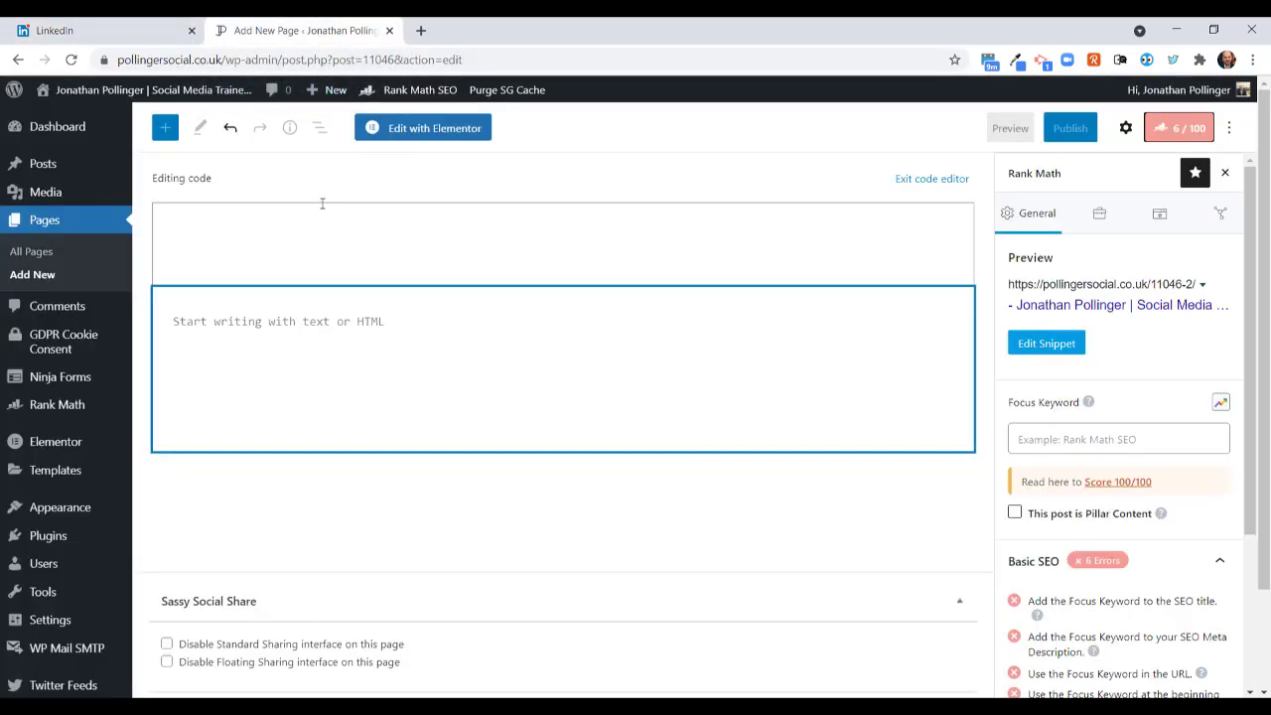
{"action": "right_click", "coordinate": [378, 321]}
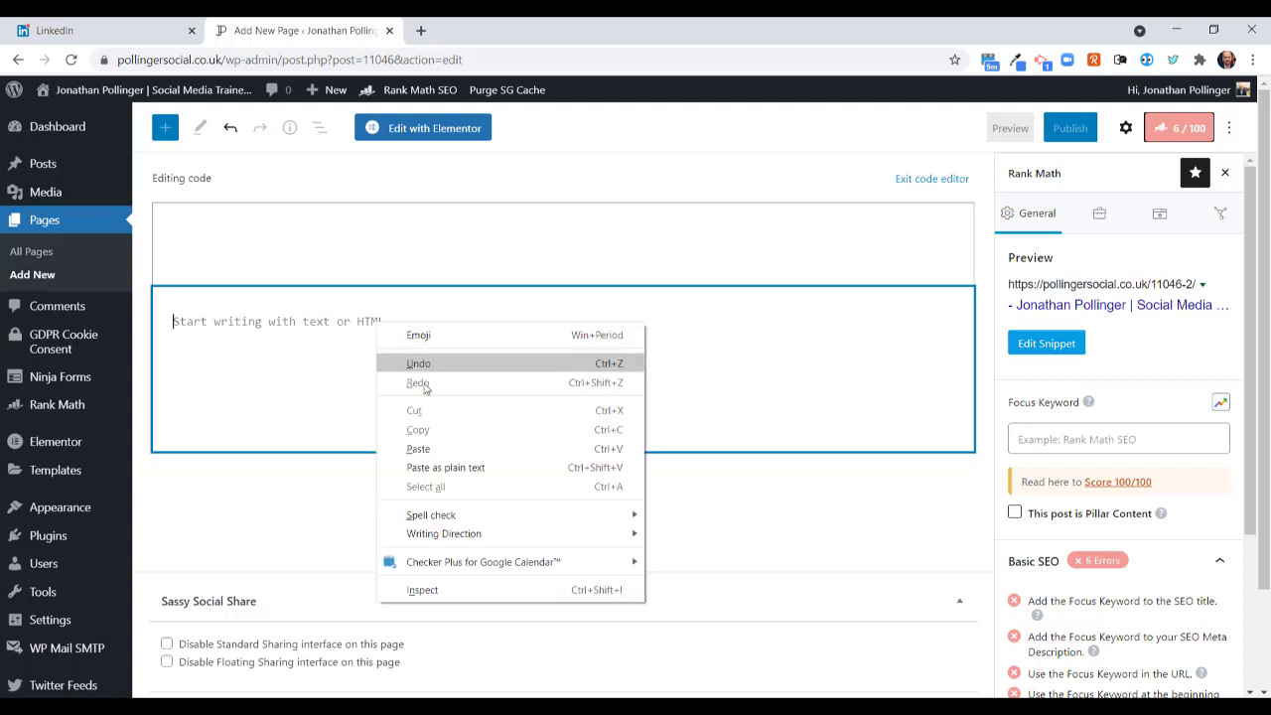
{"action": "left_click", "coordinate": [432, 449]}
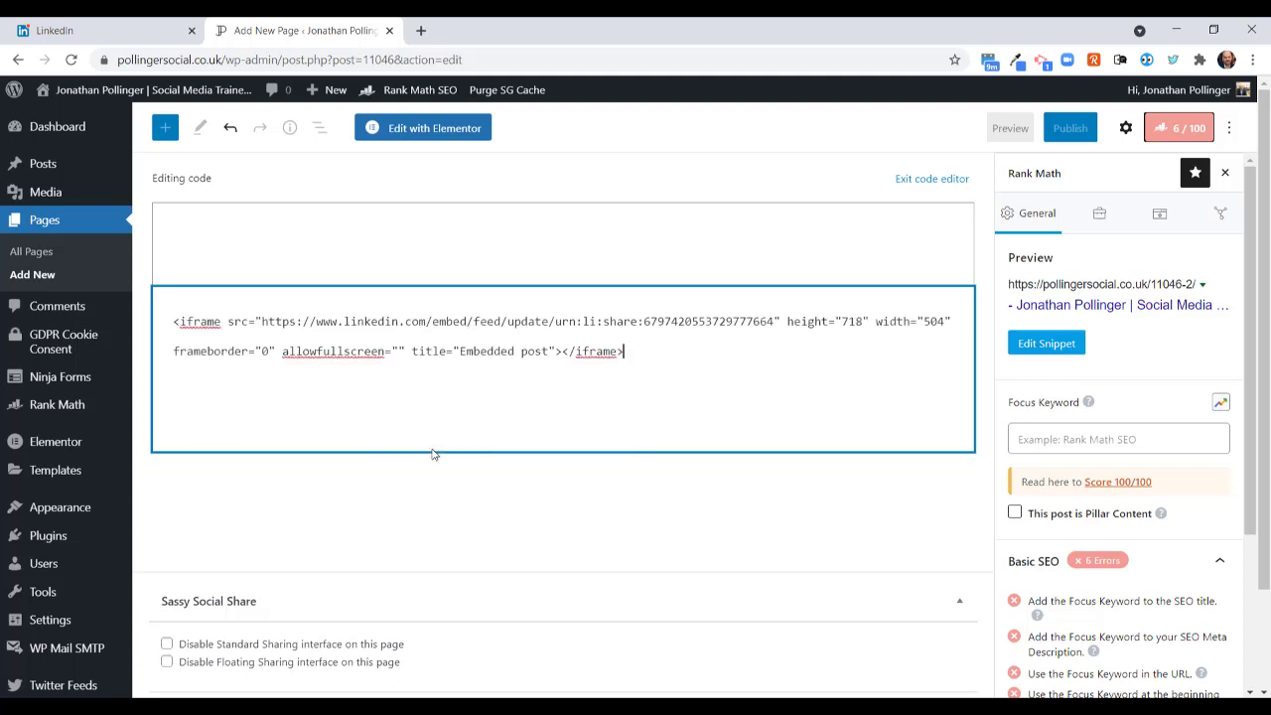
{"action": "left_click", "coordinate": [653, 543]}
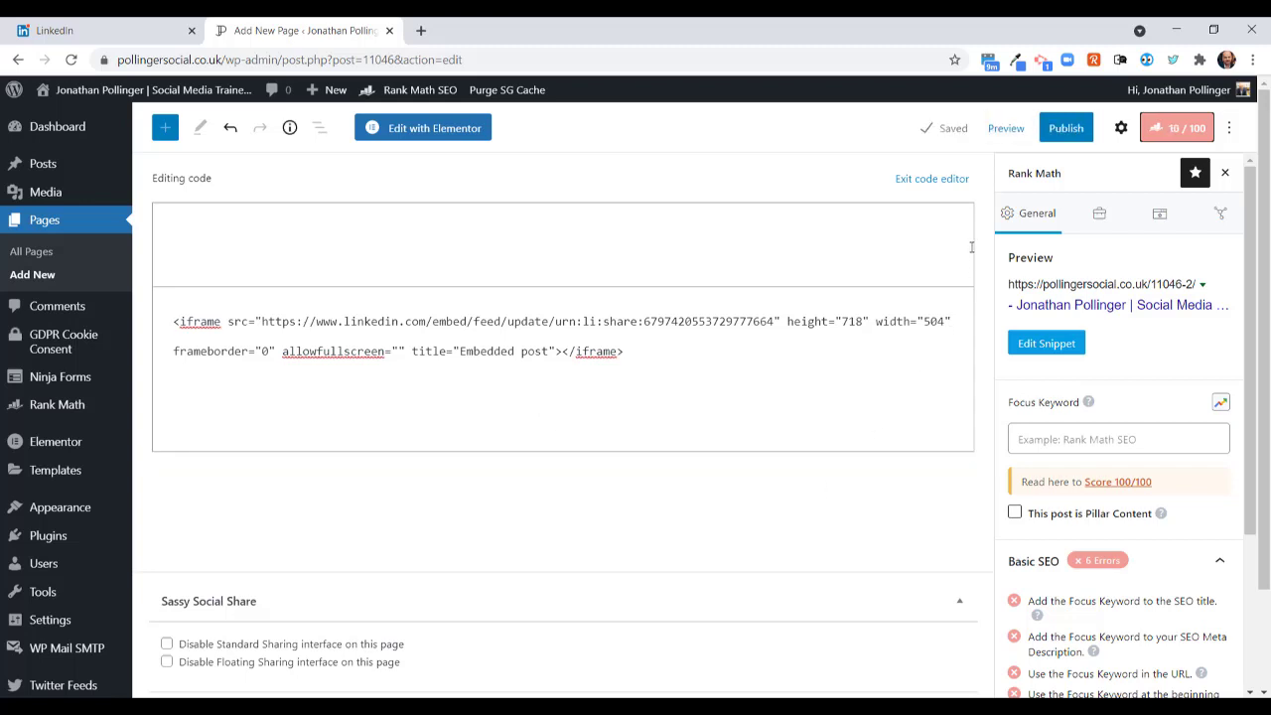
{"action": "left_click", "coordinate": [1006, 131]}
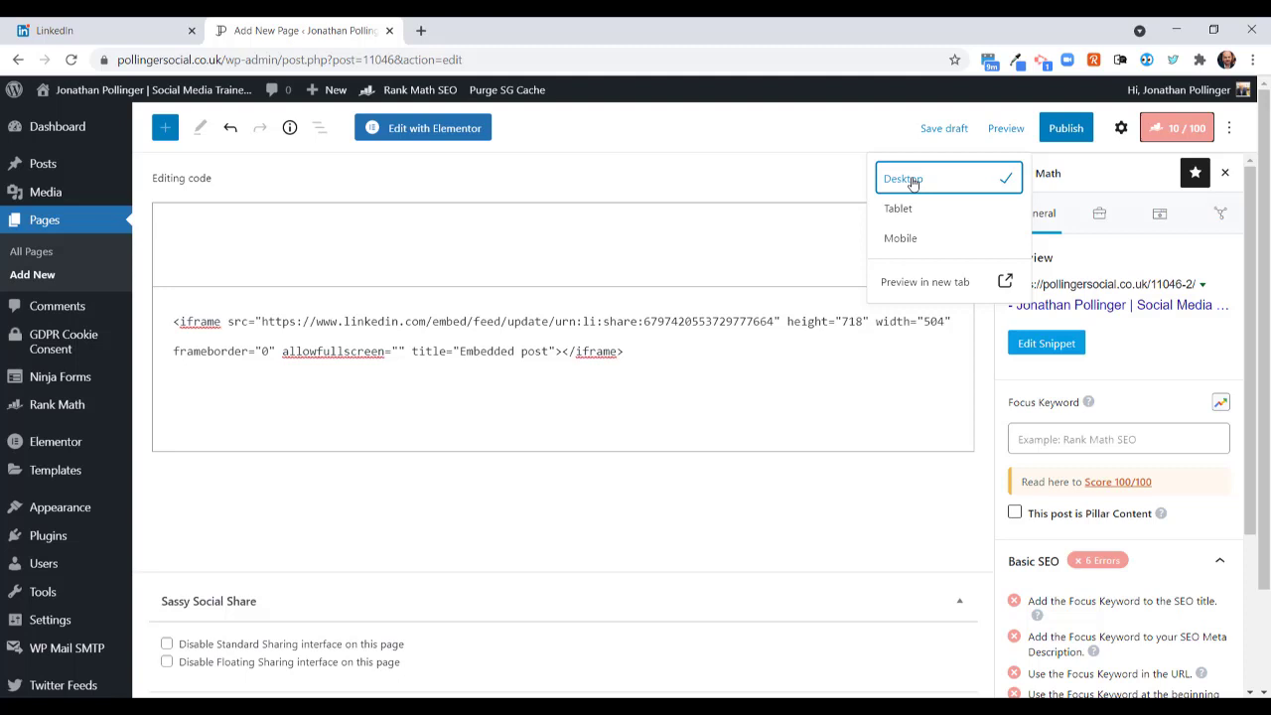
- Preview the page in a new tab and scroll through the embedded e-learning post
{"action": "left_click", "coordinate": [913, 288]}
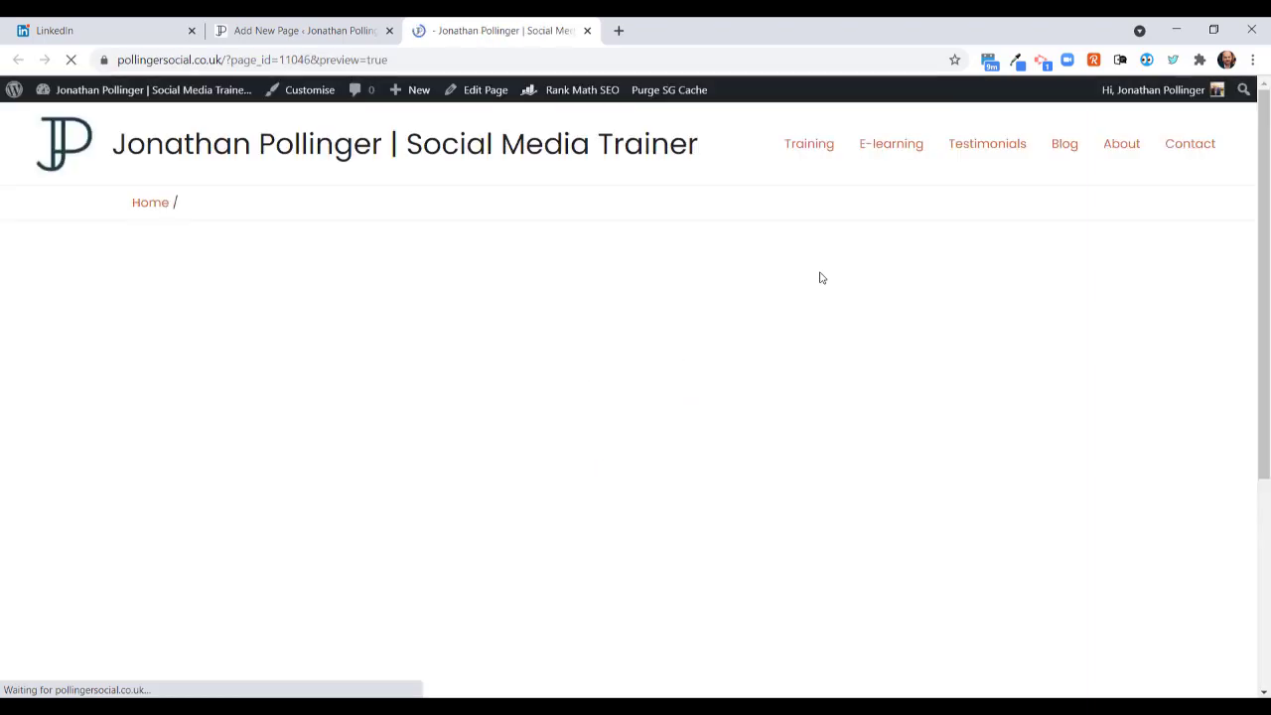
{"action": "scroll", "coordinate": [386, 532], "scroll_direction": "down", "scroll_amount": 1}
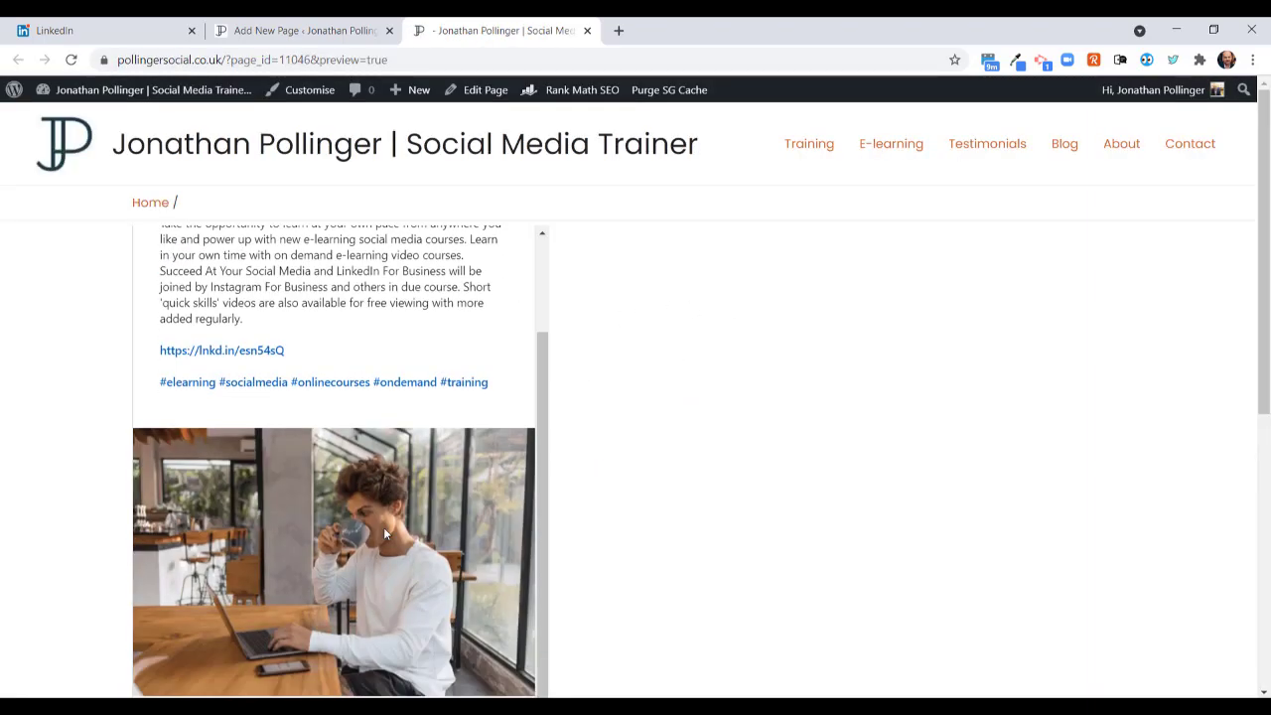
{"action": "scroll", "coordinate": [386, 534], "scroll_direction": "down", "scroll_amount": 1}
{"action": "scroll", "coordinate": [386, 535], "scroll_direction": "up", "scroll_amount": 3}
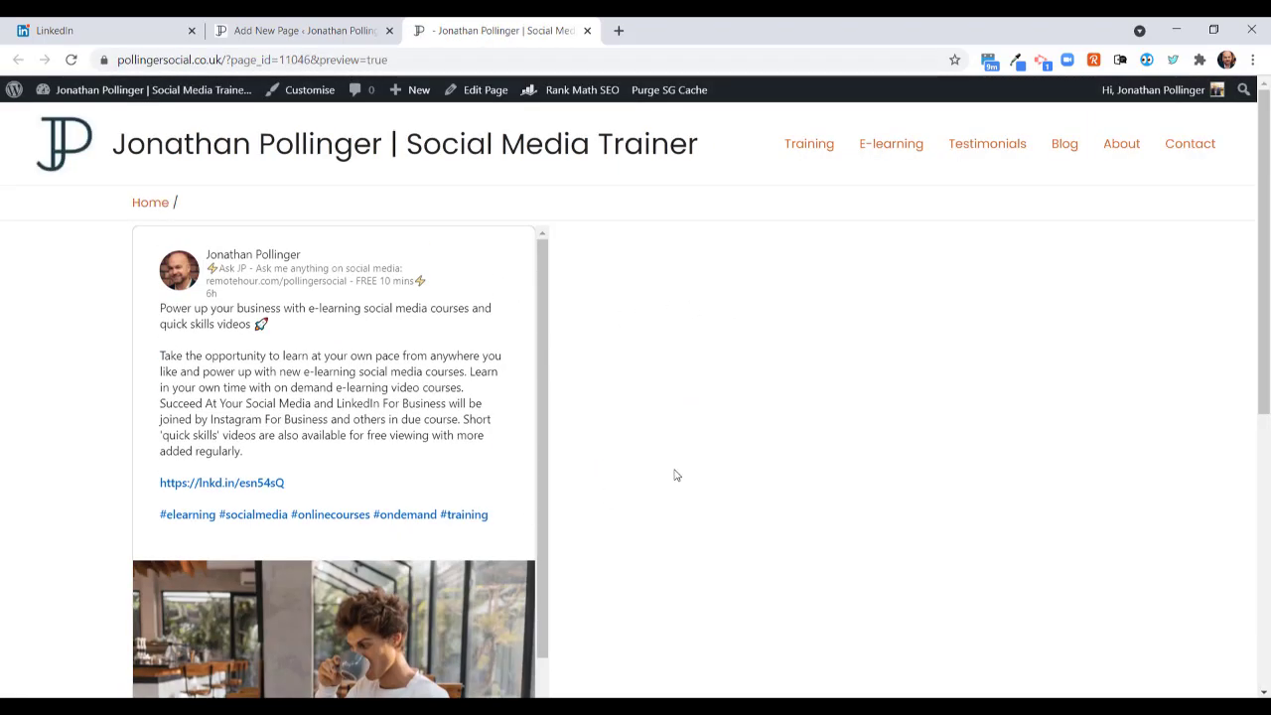